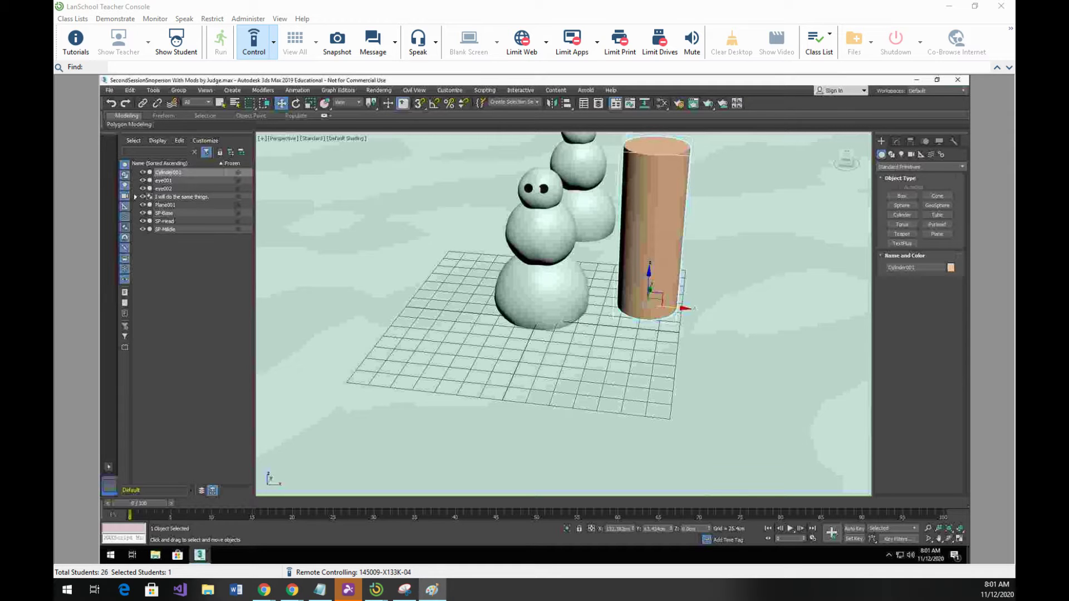
Bring Paint with the log-off reminder screenshot to the front and maximize it
click(433, 589)
drag(936, 118, 605, 15)
double_click(605, 16)
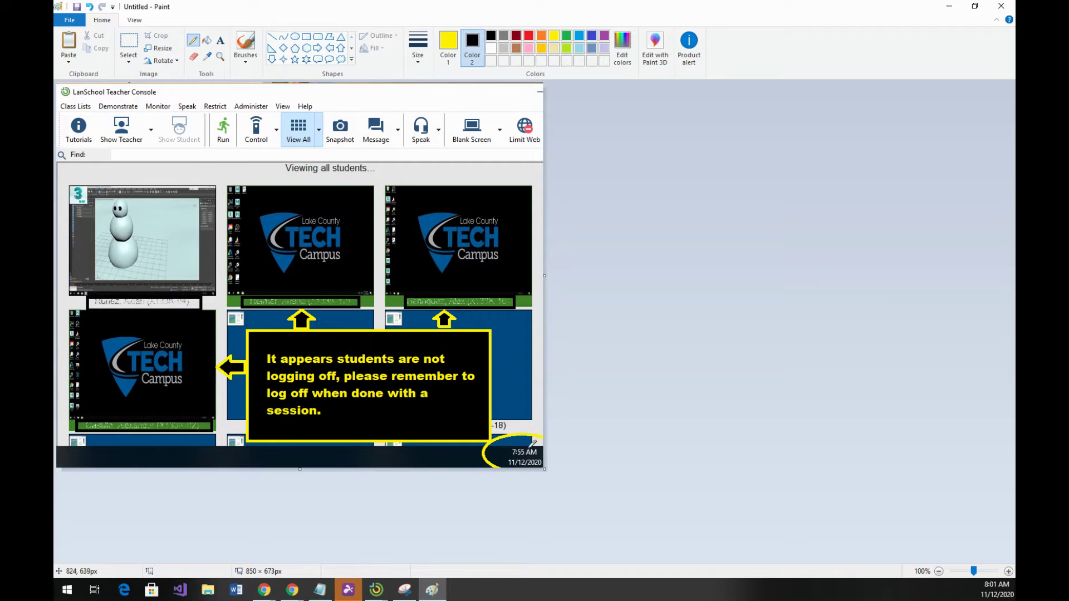
Draw a short yellow pencil stroke beside the circled clock in the screenshot
drag(483, 455, 450, 458)
Minimize Paint and select the ground plane Plane001 in the remote 3ds Max viewport
click(949, 7)
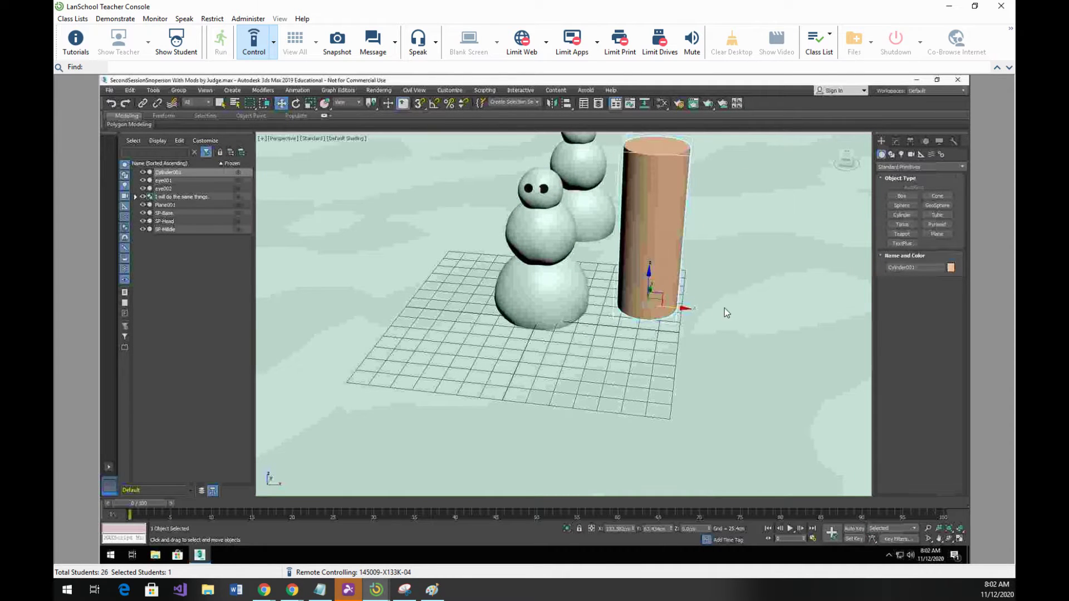
click(768, 309)
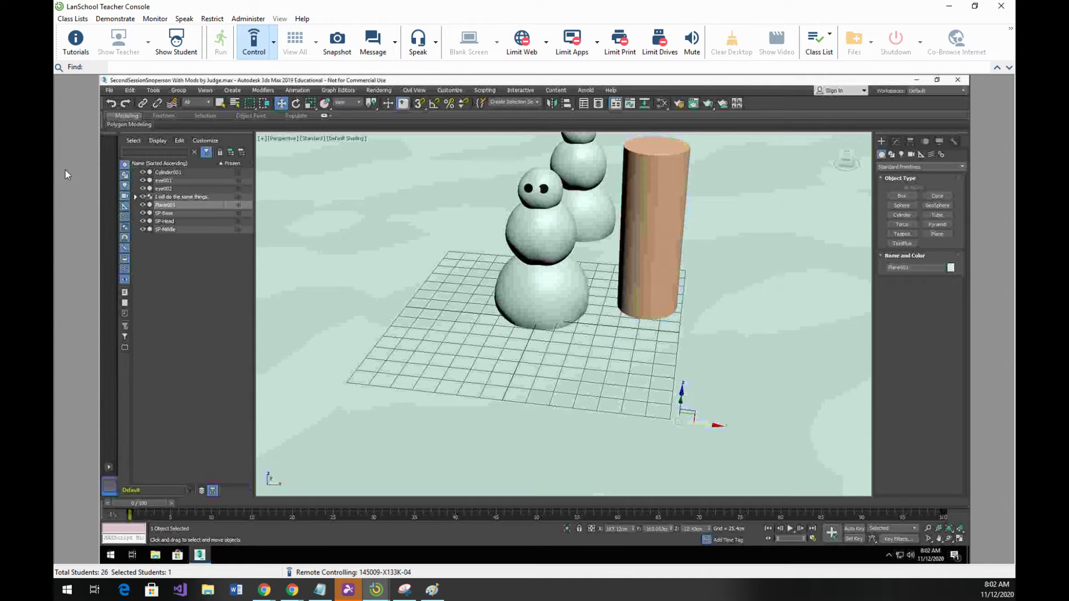
Save the snowperson scene over its existing .max file, confirming the replacement
click(110, 92)
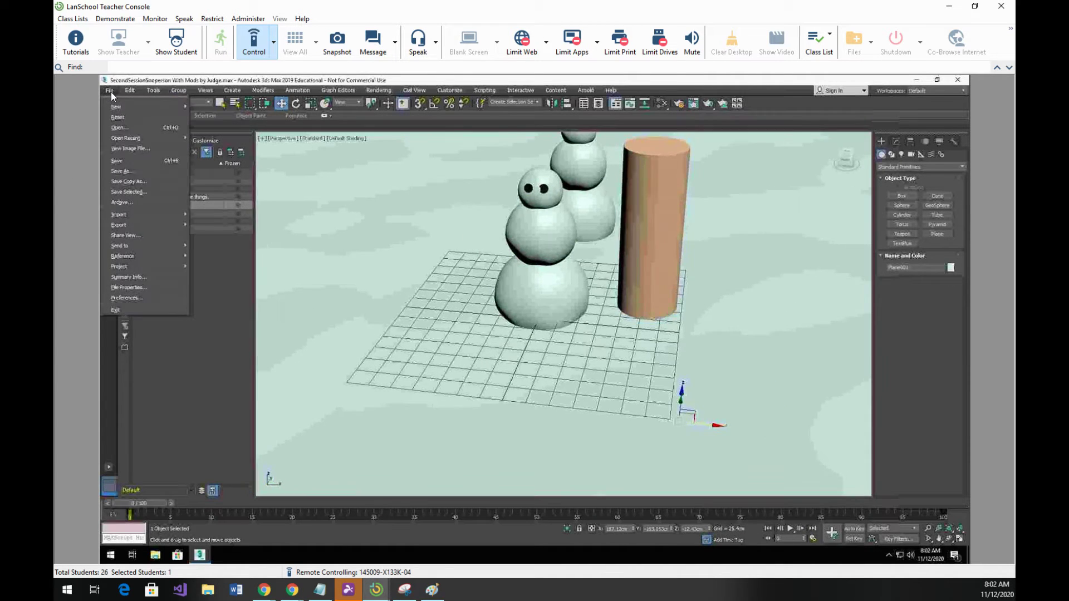
click(127, 172)
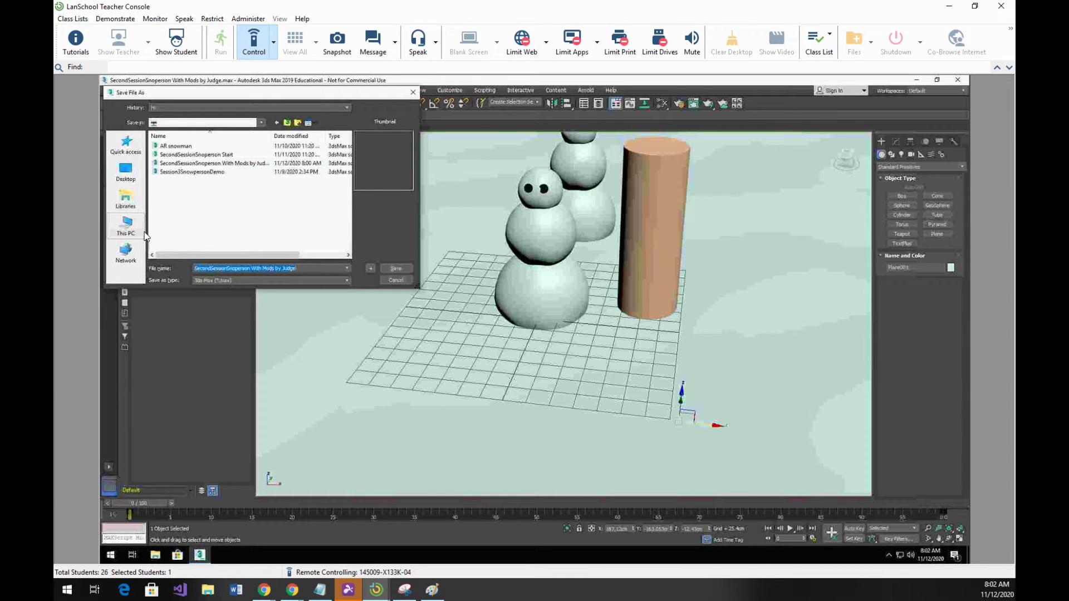
click(406, 269)
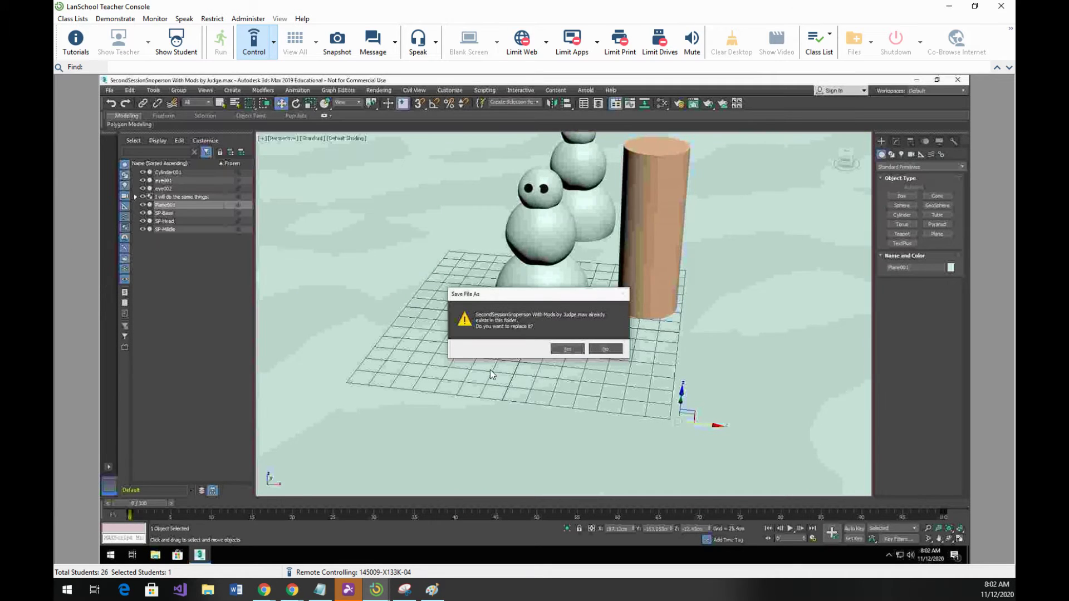
click(576, 351)
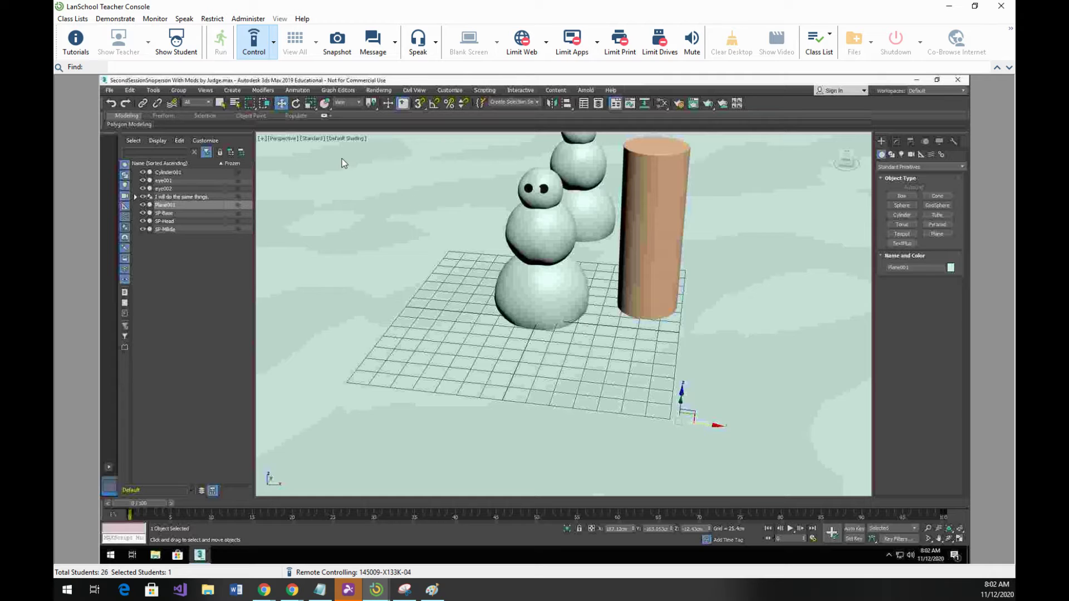
Exit 3ds Max from the File menu, leaving the student's desktop showing
click(110, 91)
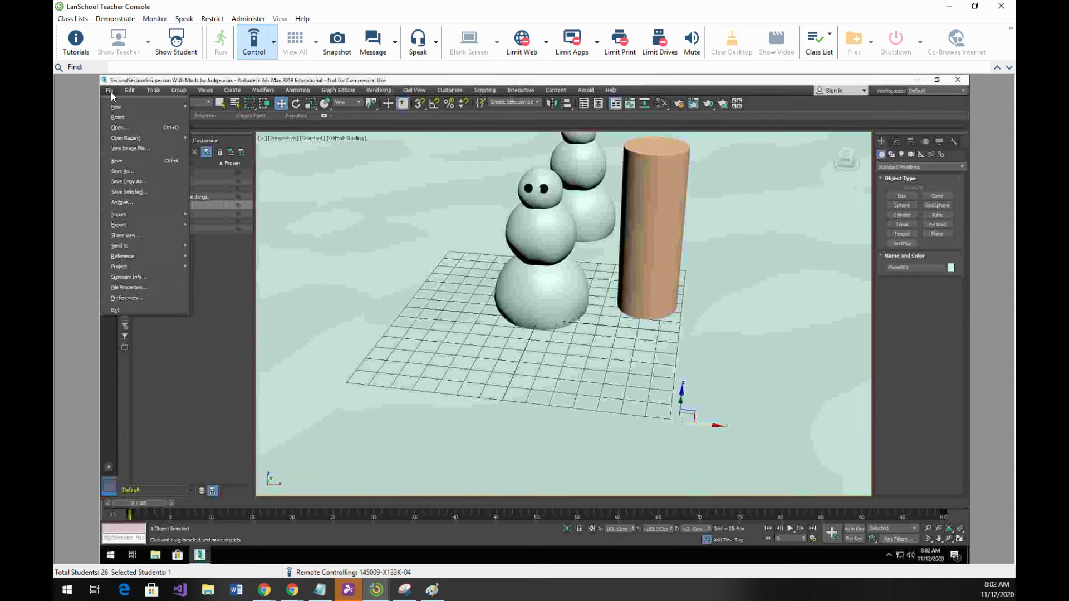
click(116, 309)
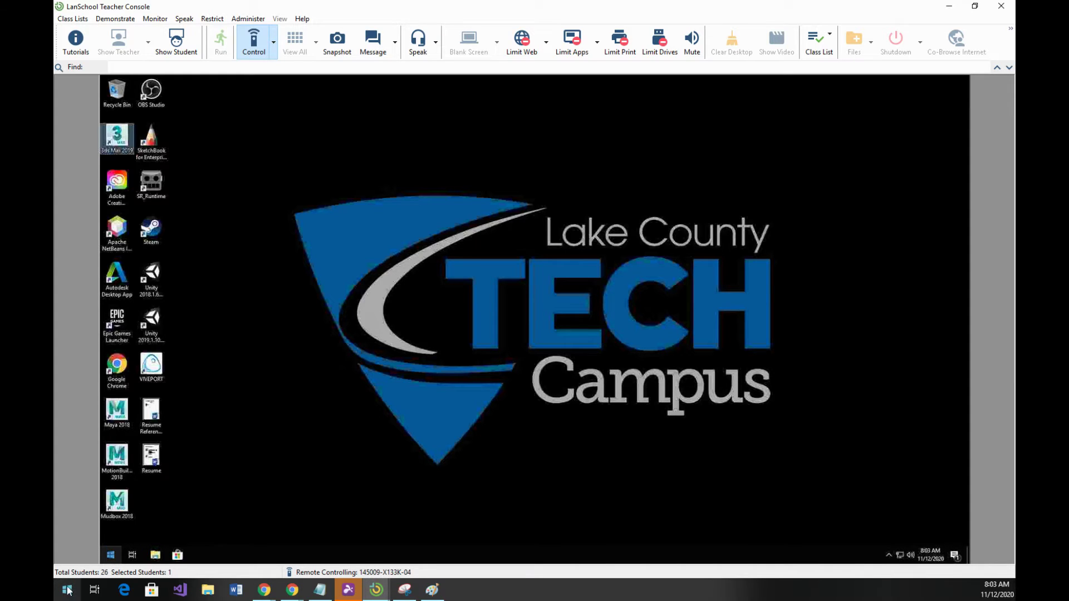
Sign the student out of X133K-04 through the Start menu's account options
click(111, 559)
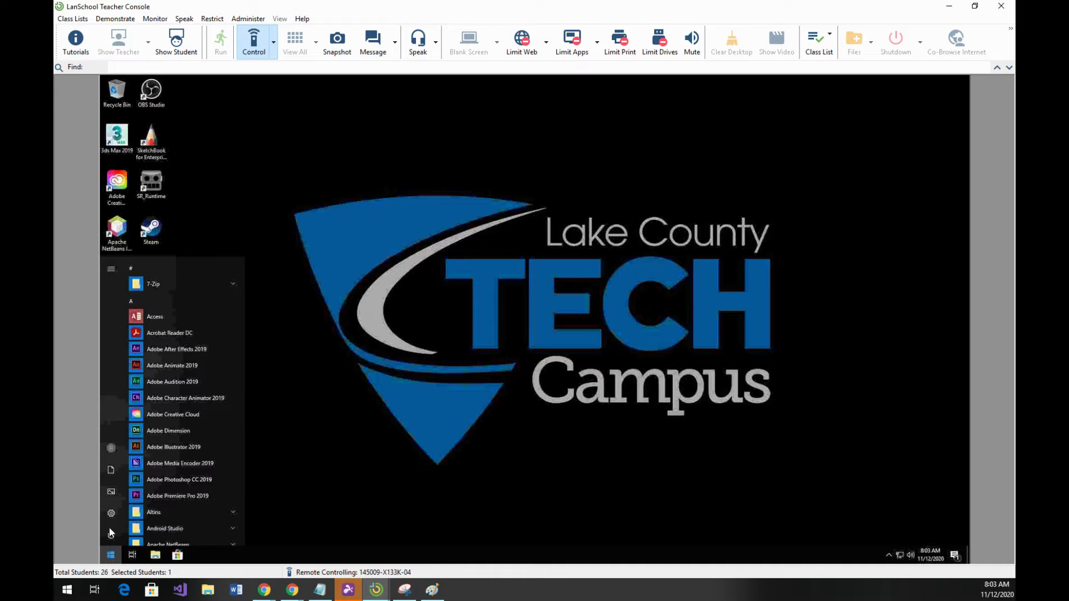
click(109, 449)
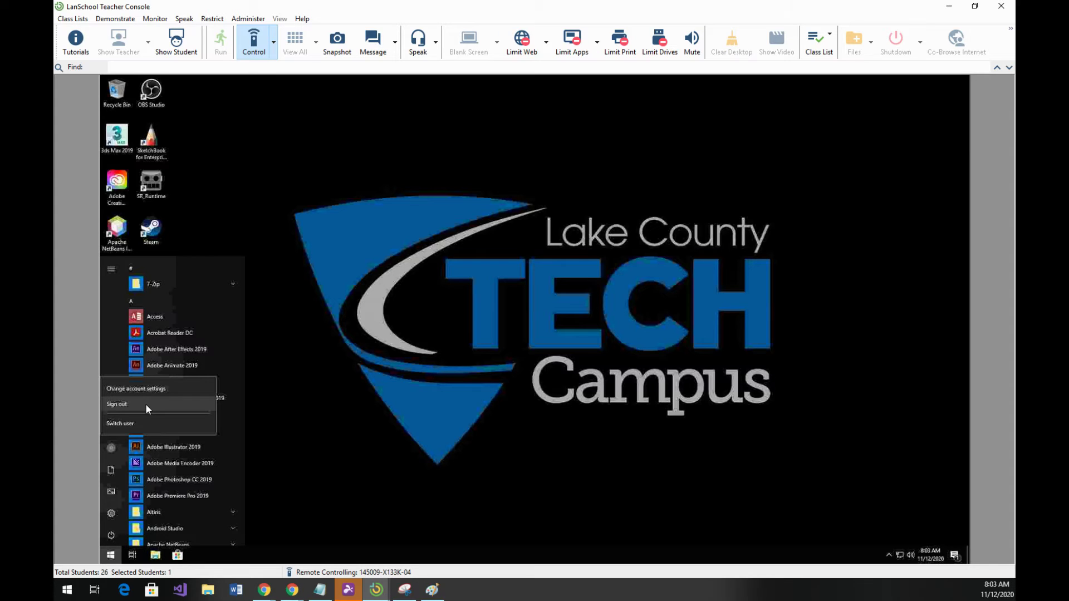
click(146, 405)
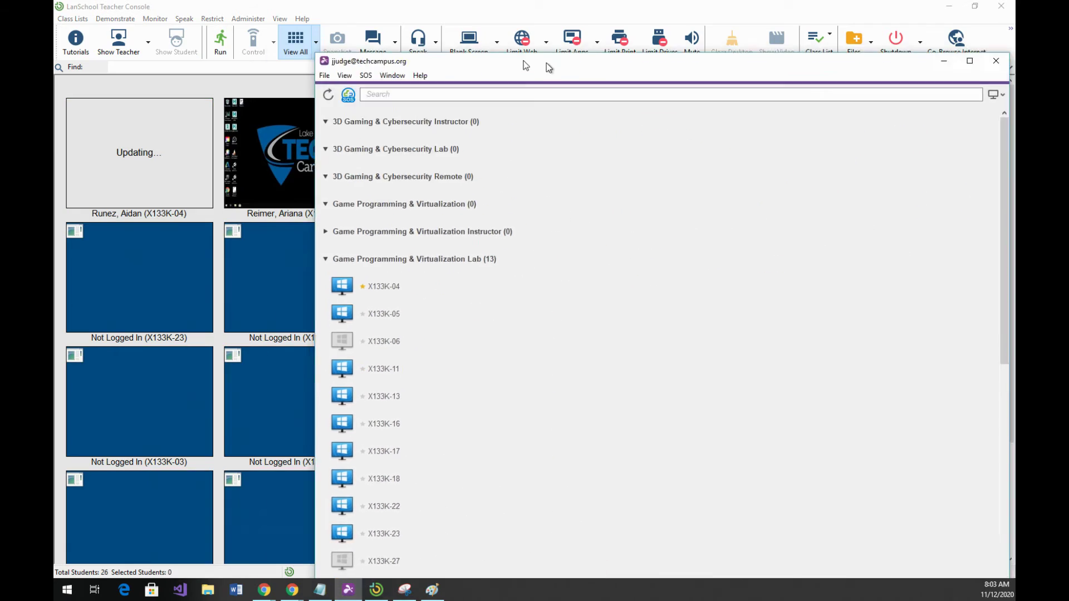
drag(546, 62, 380, 50)
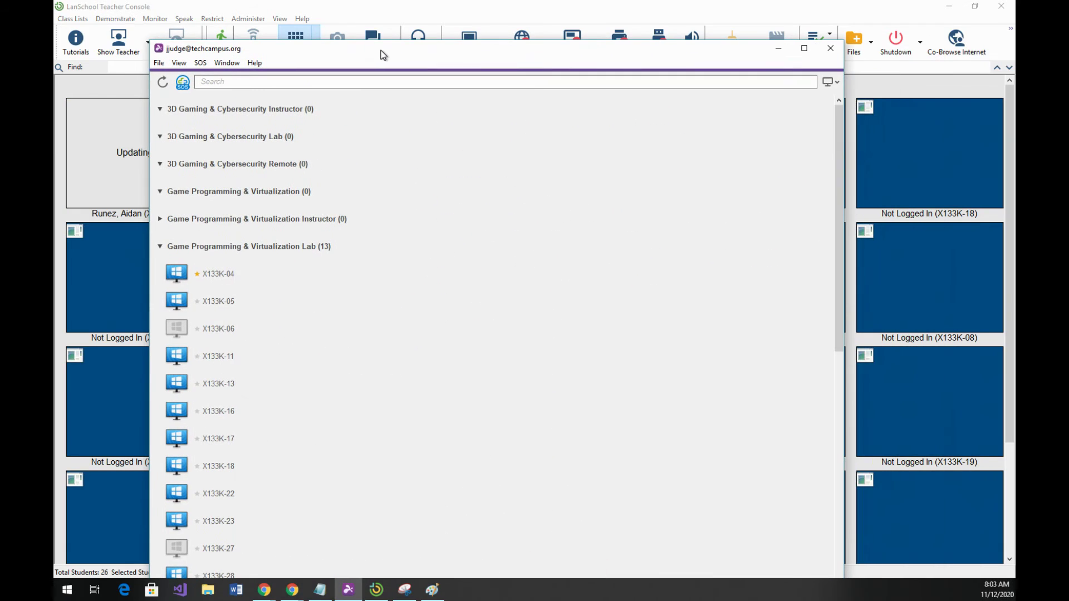
double_click(217, 275)
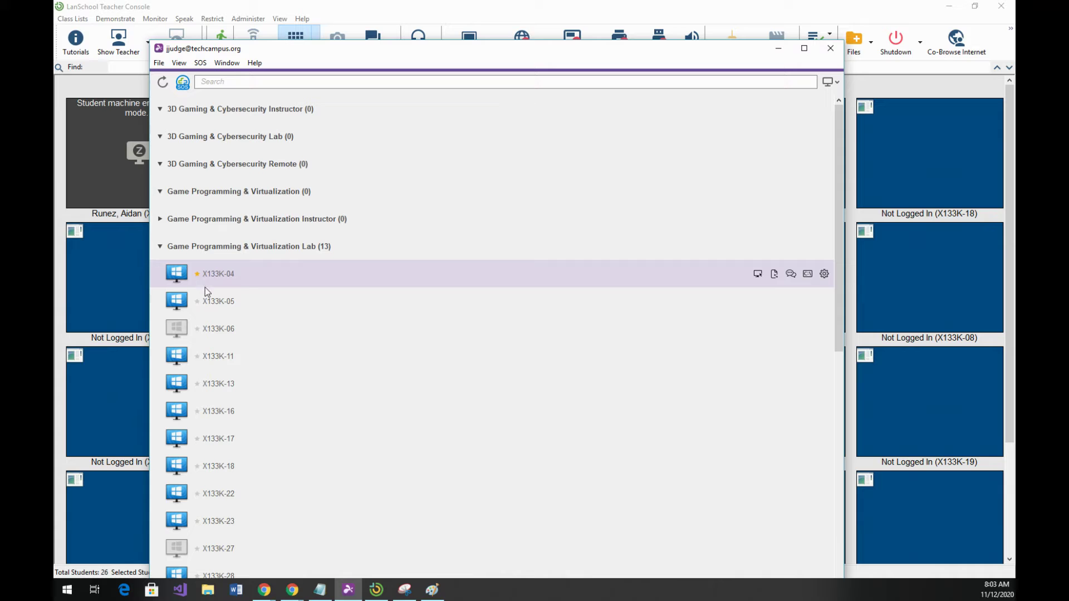
scroll(246, 307, down, 6)
scroll(246, 307, down, 2)
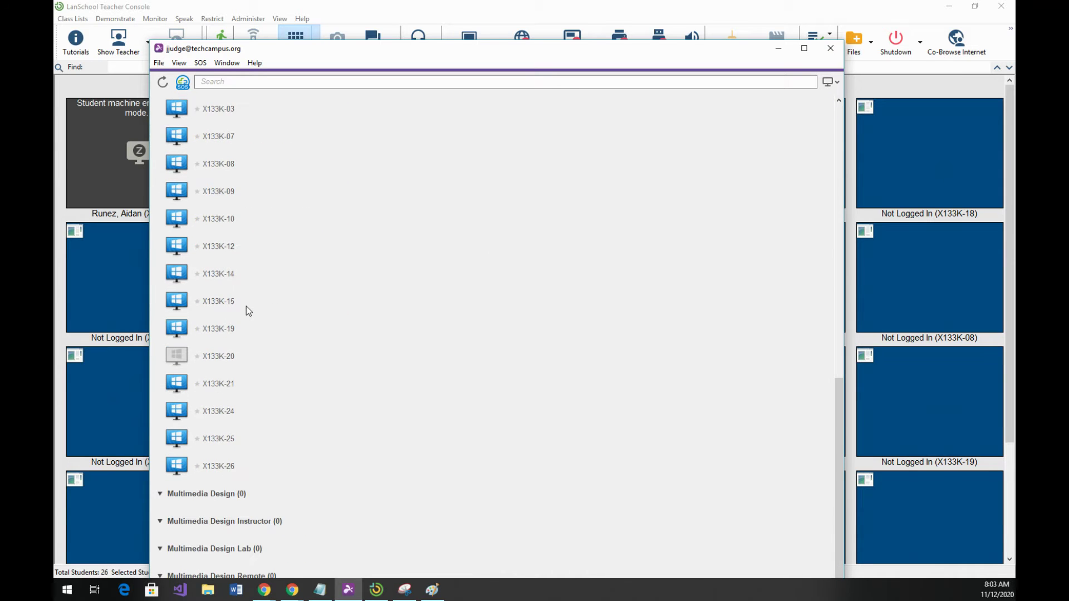
scroll(248, 311, up, 8)
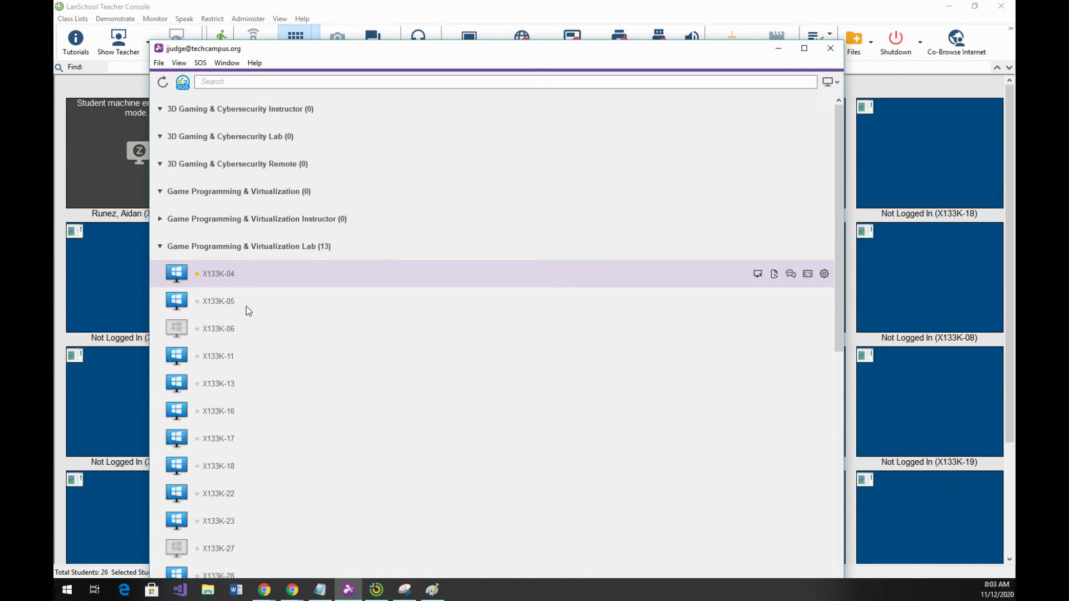
click(774, 48)
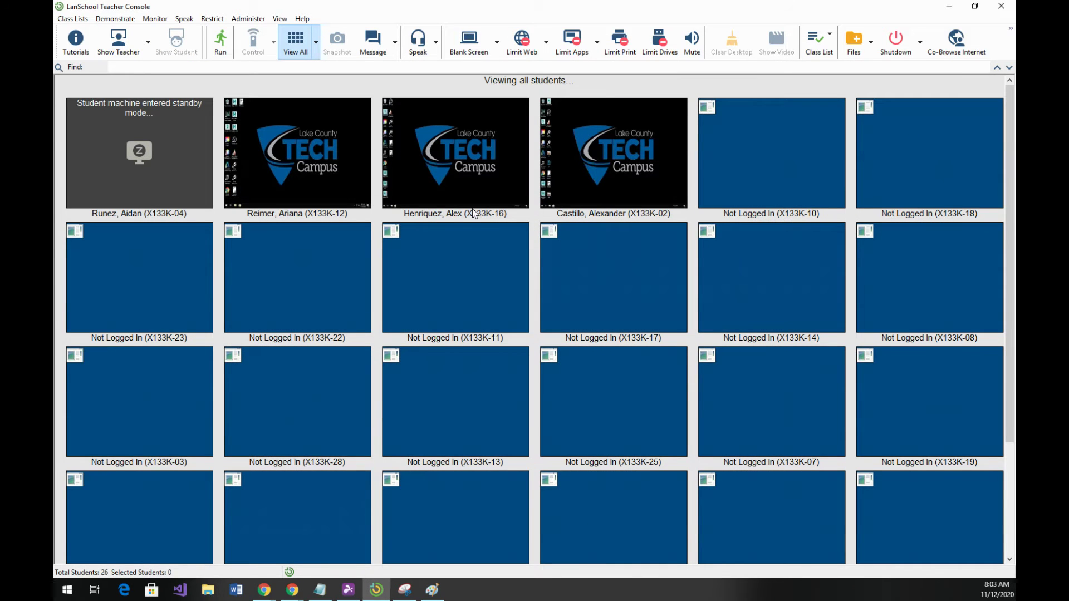
Select all 26 student machines and send them a confirmed Restart Student command
key(ctrl+a)
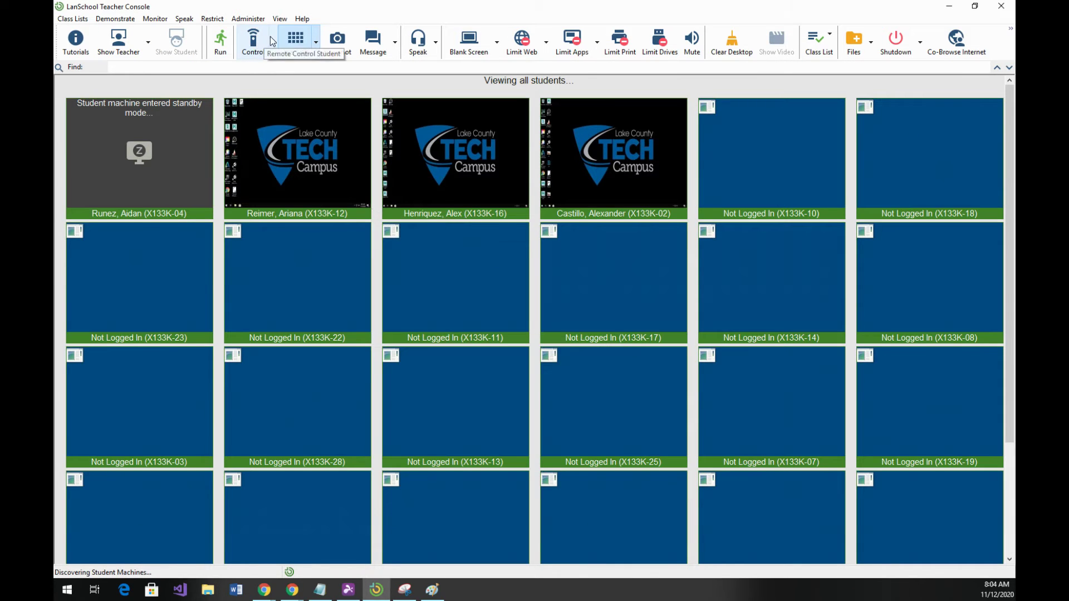
click(256, 20)
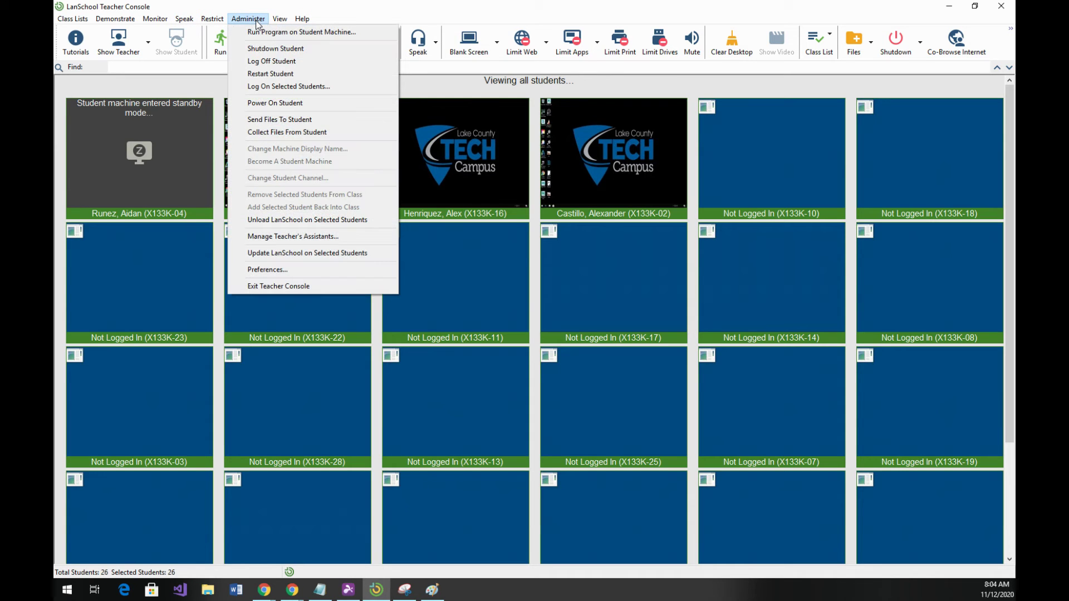
click(269, 74)
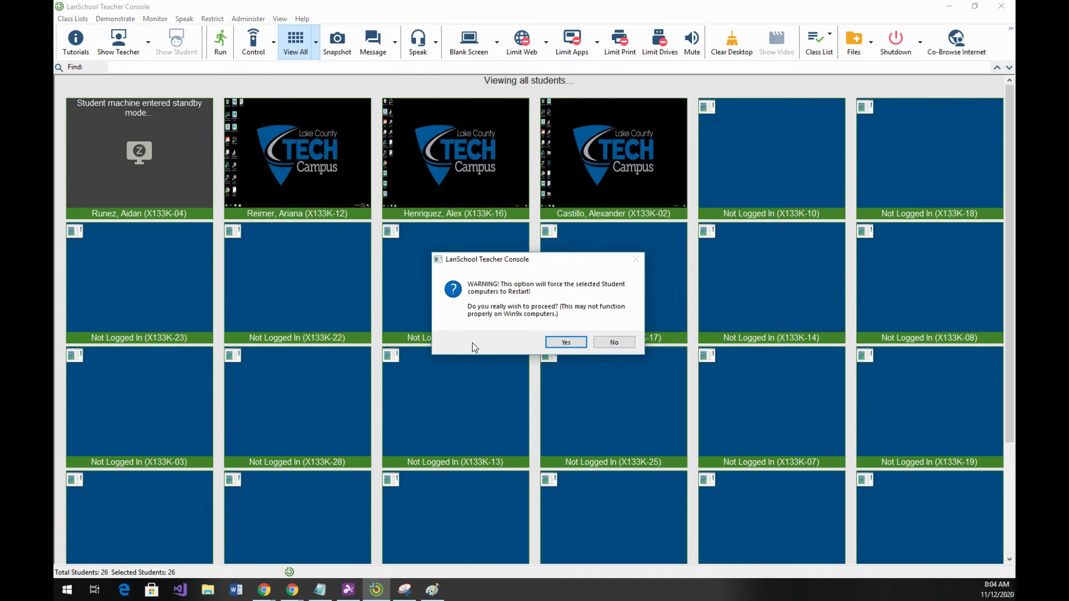
click(567, 342)
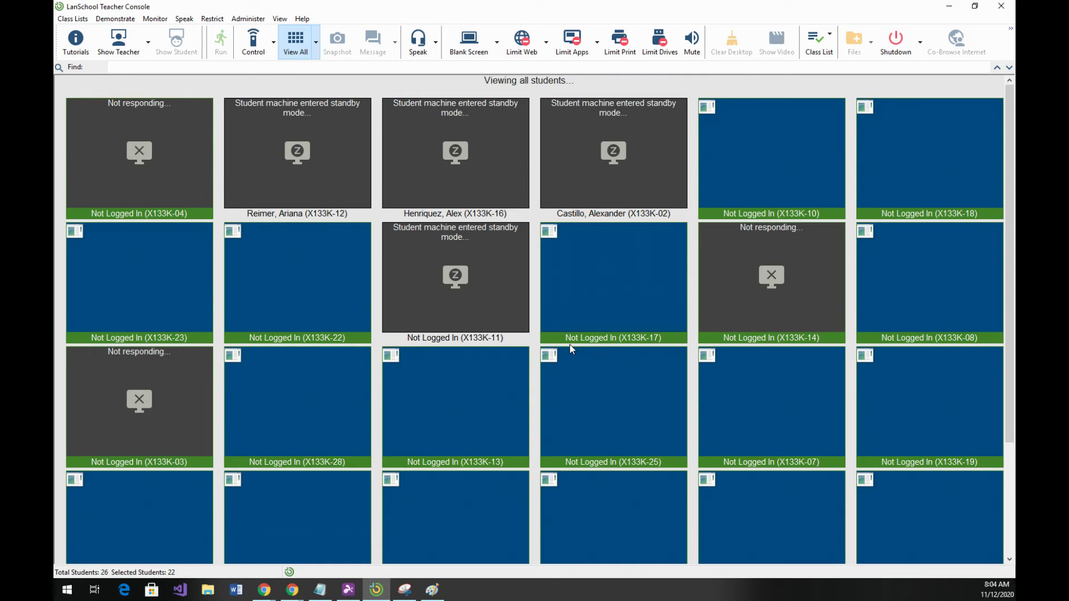
Launch Notepad by searching 'notepad' from the Start menu
click(73, 596)
text(notepad)
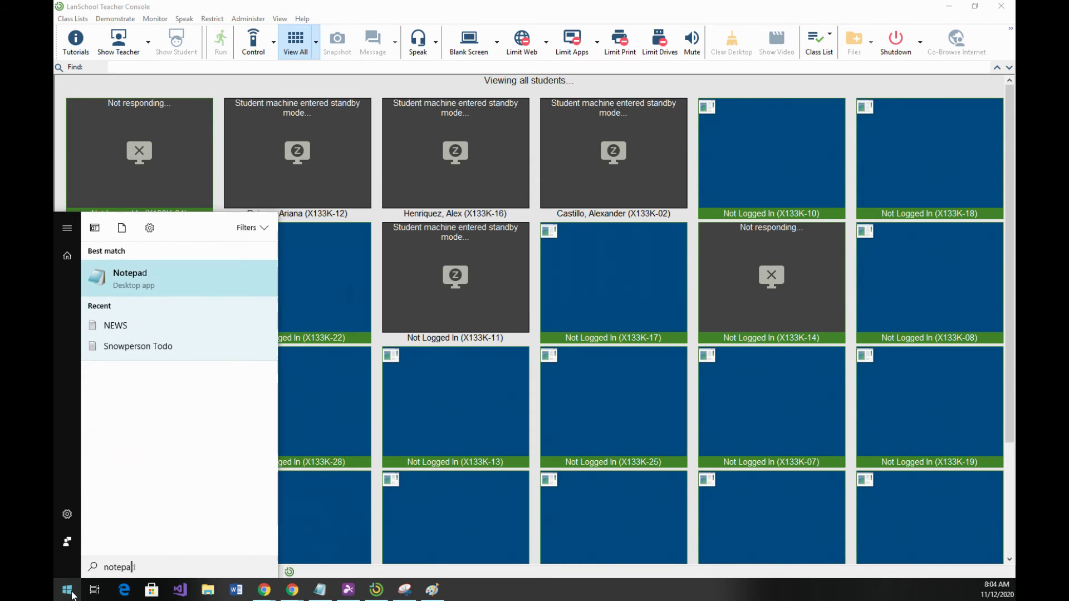
key(Return)
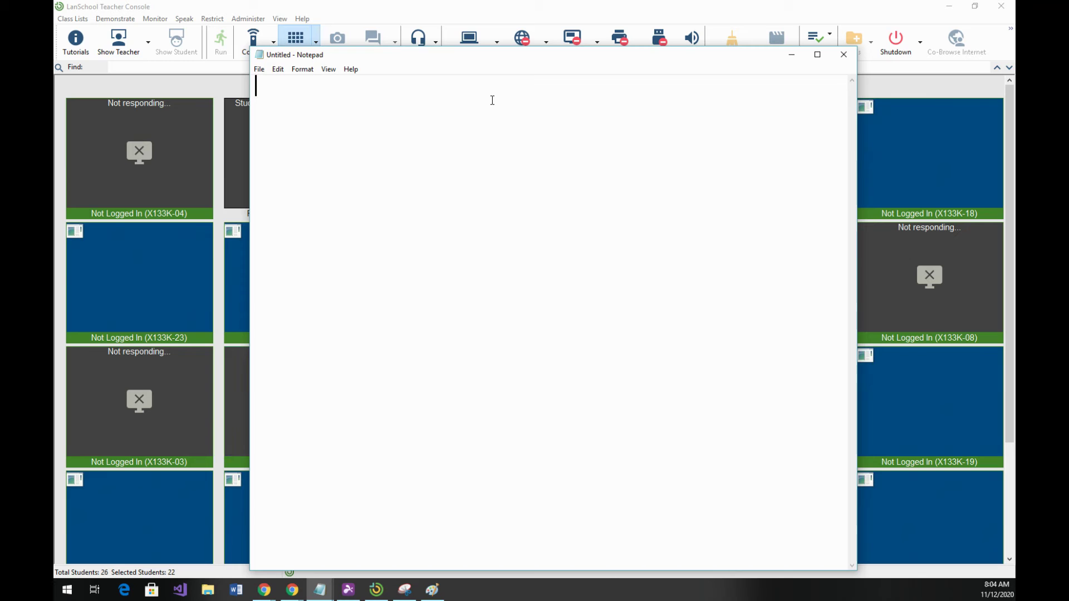
Type the bullet '• Save all your work on your H:\' and the drive-name 123456 explorer note
text(• Save)
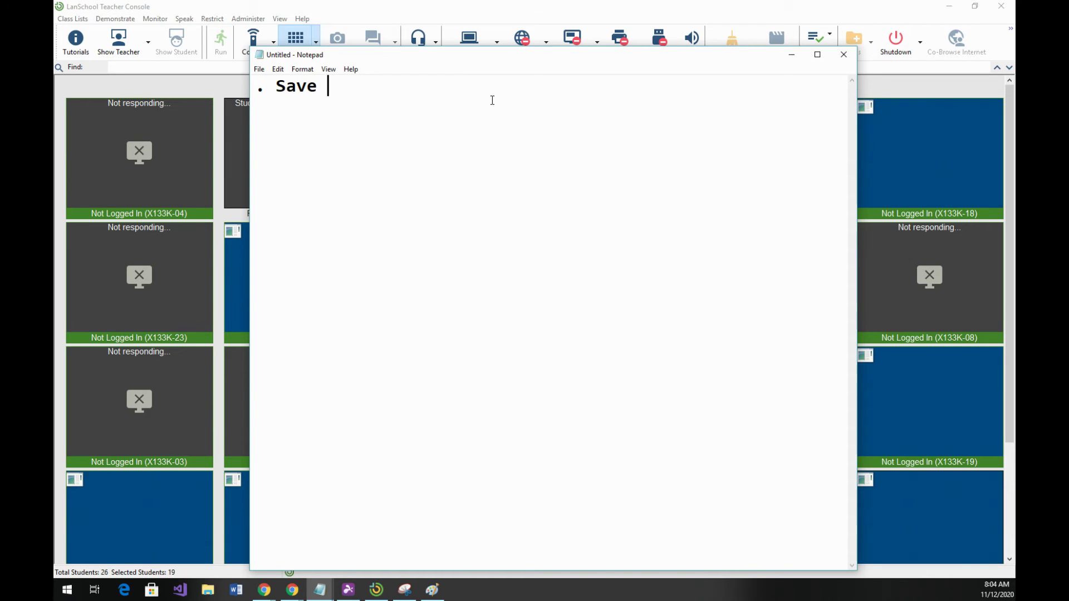
text(all your work )
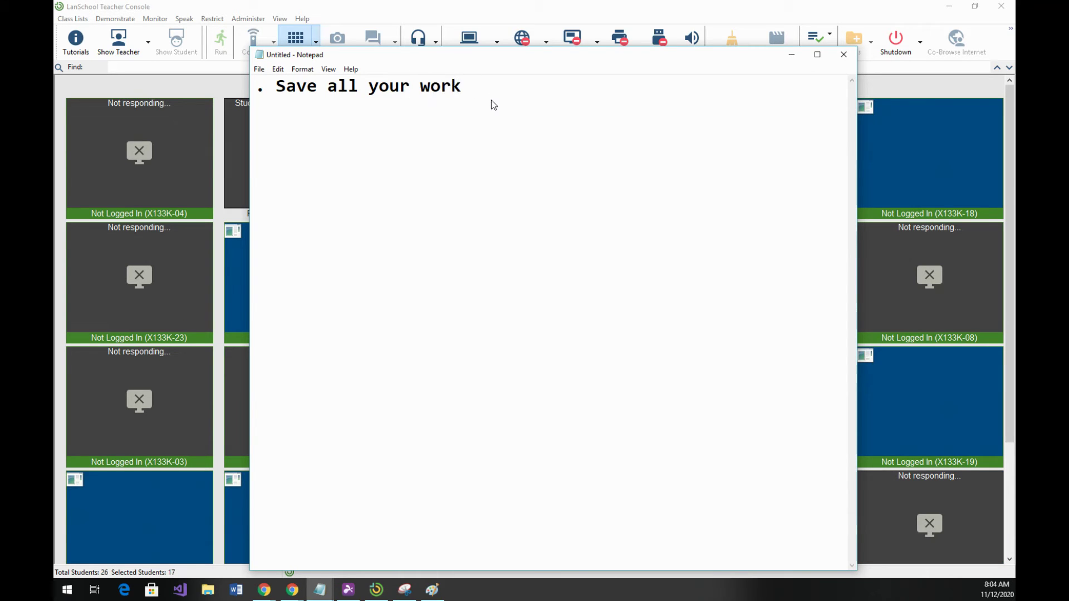
text(on your H)
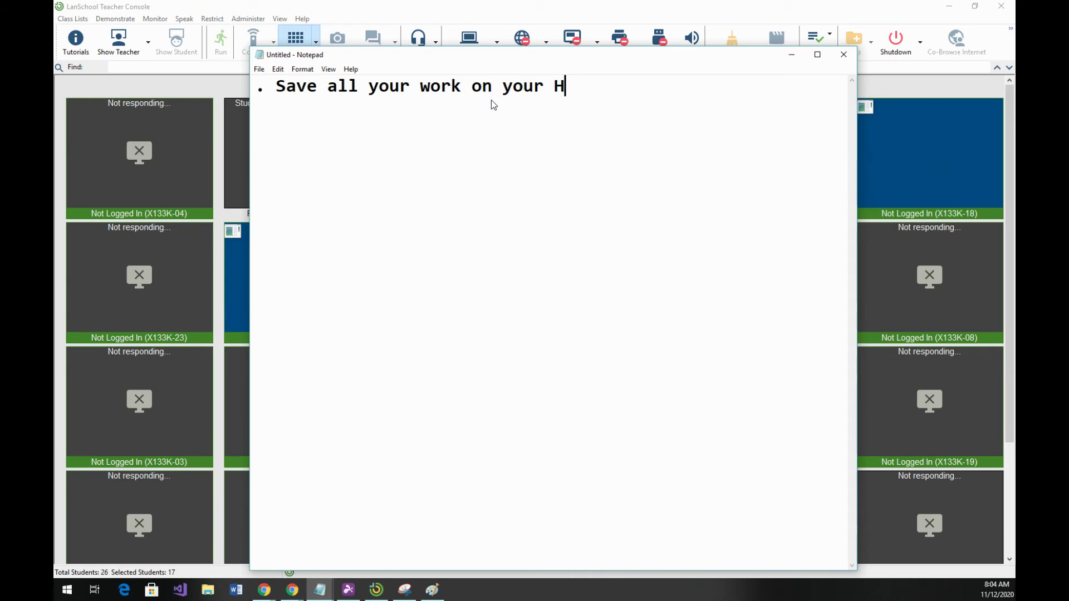
text(:\)
key(Return)
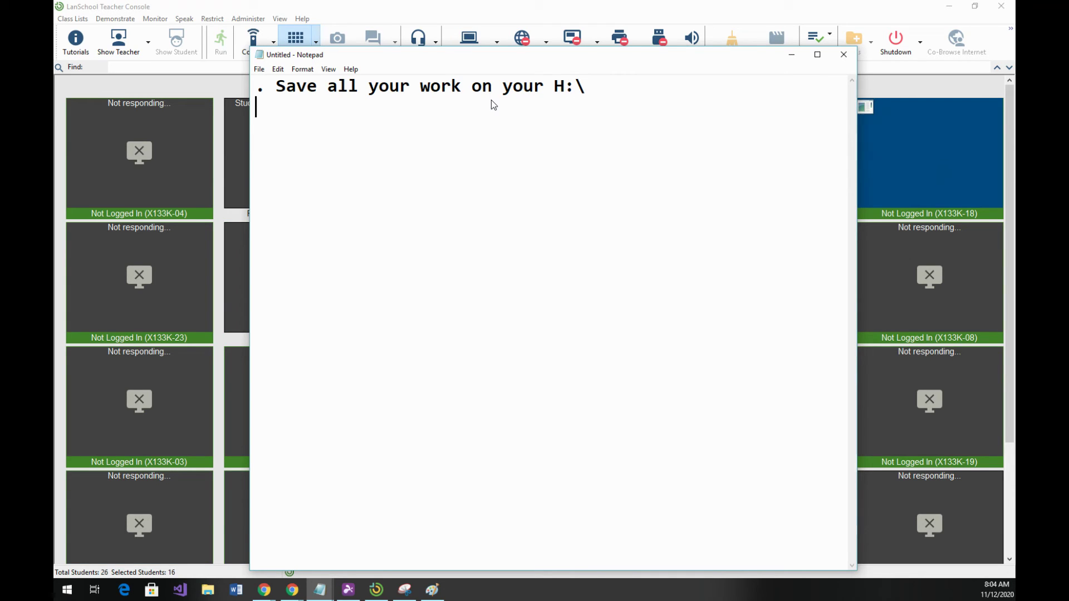
text((called )
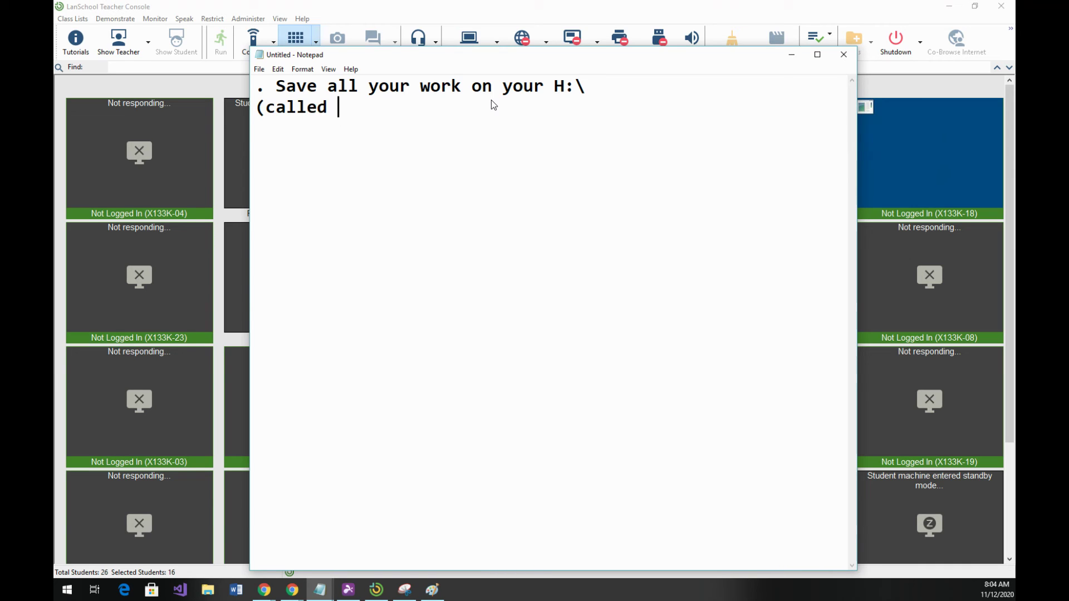
text(123456)
text( as a d)
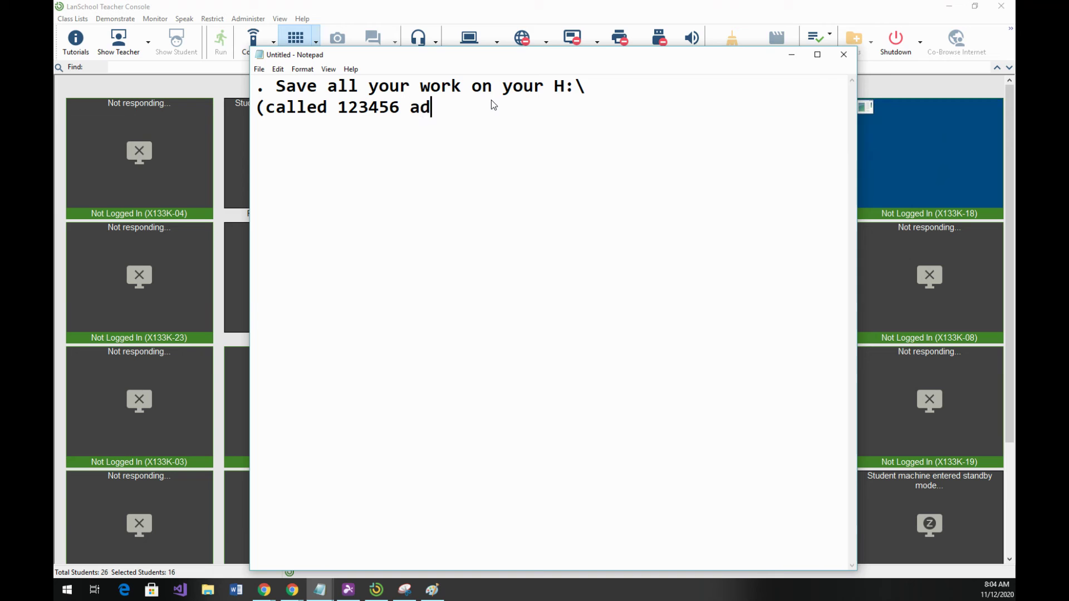
key(BackSpace)
text(s a drive n)
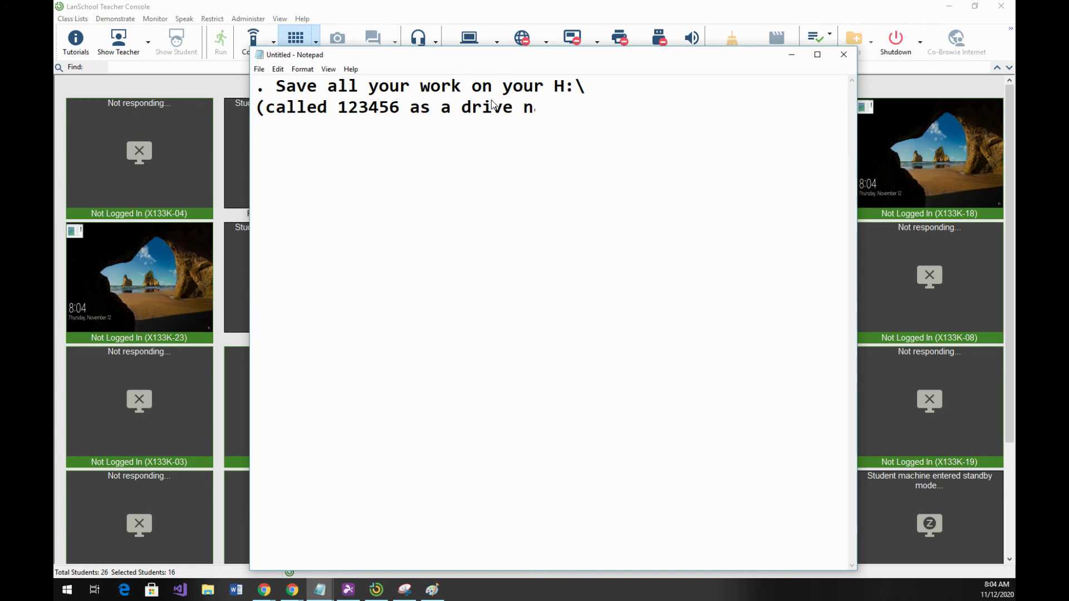
text(ame when you)
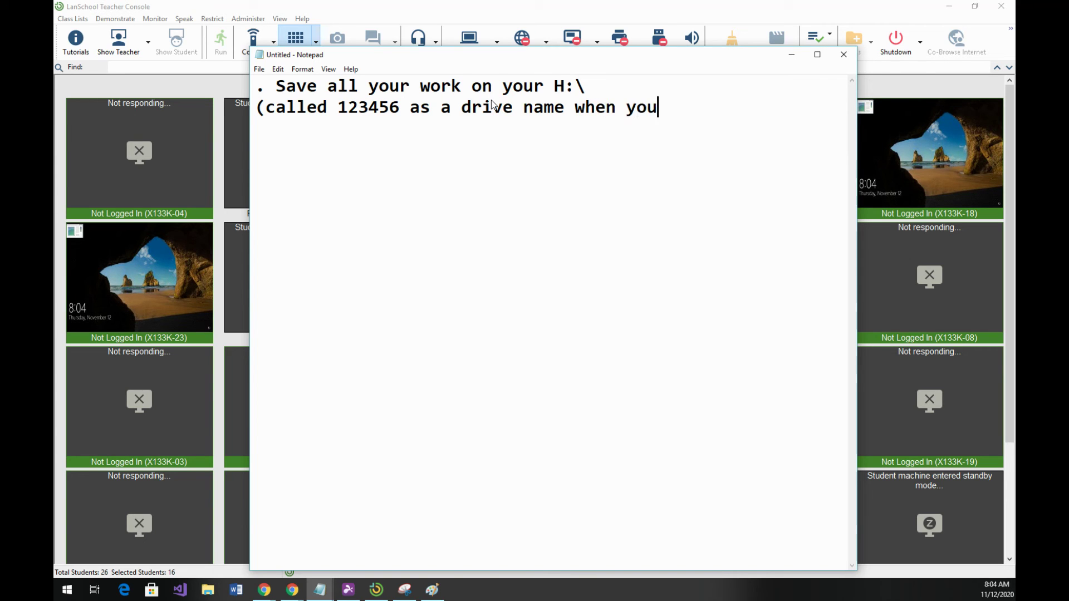
text( look on the )
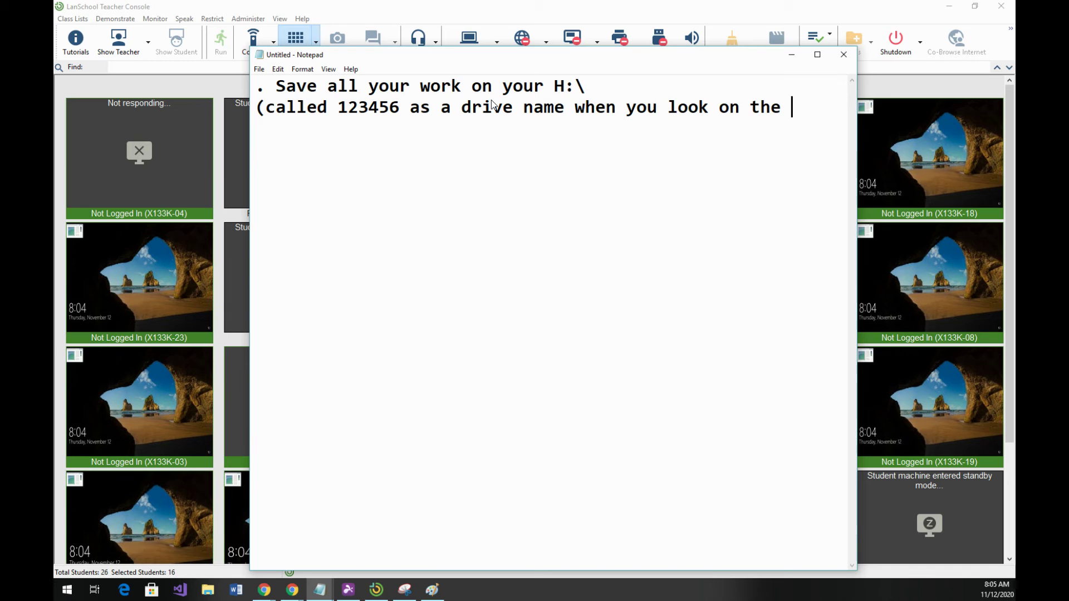
text(explor)
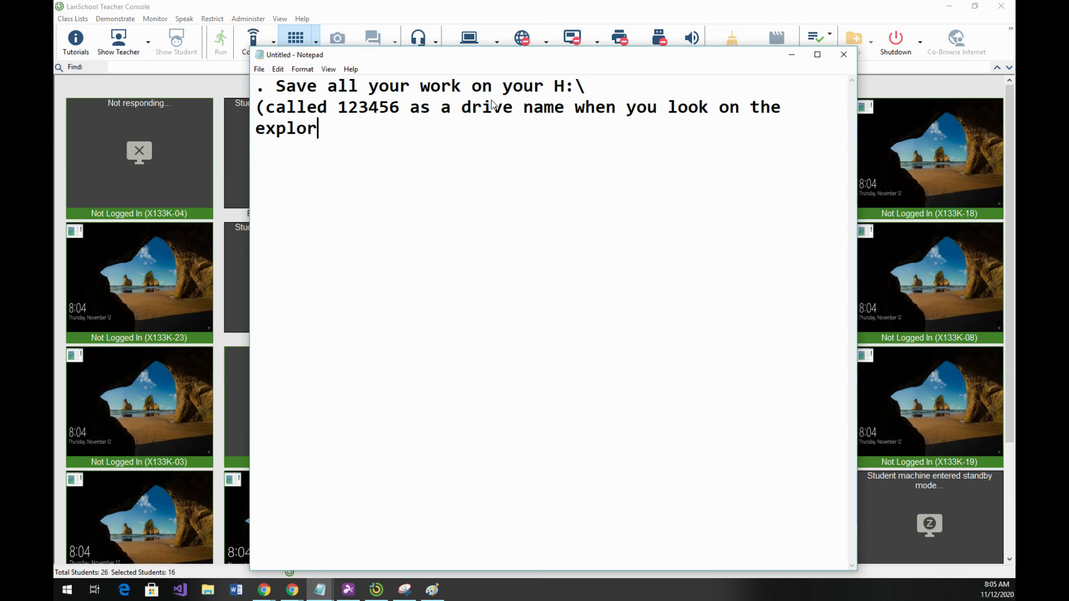
text(er))
key(Return)
key(Up)
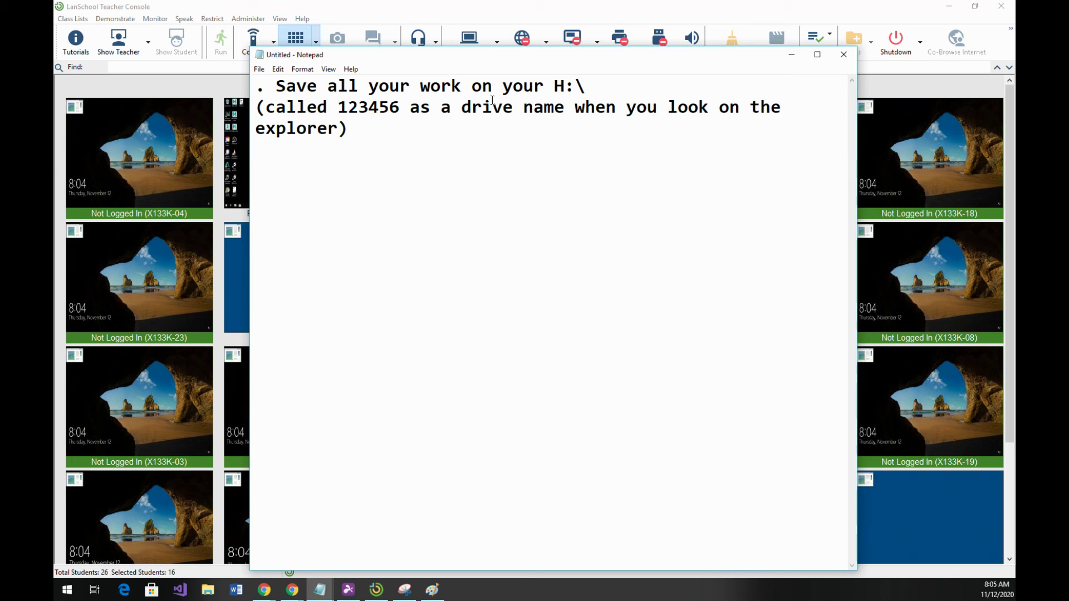
text(file)
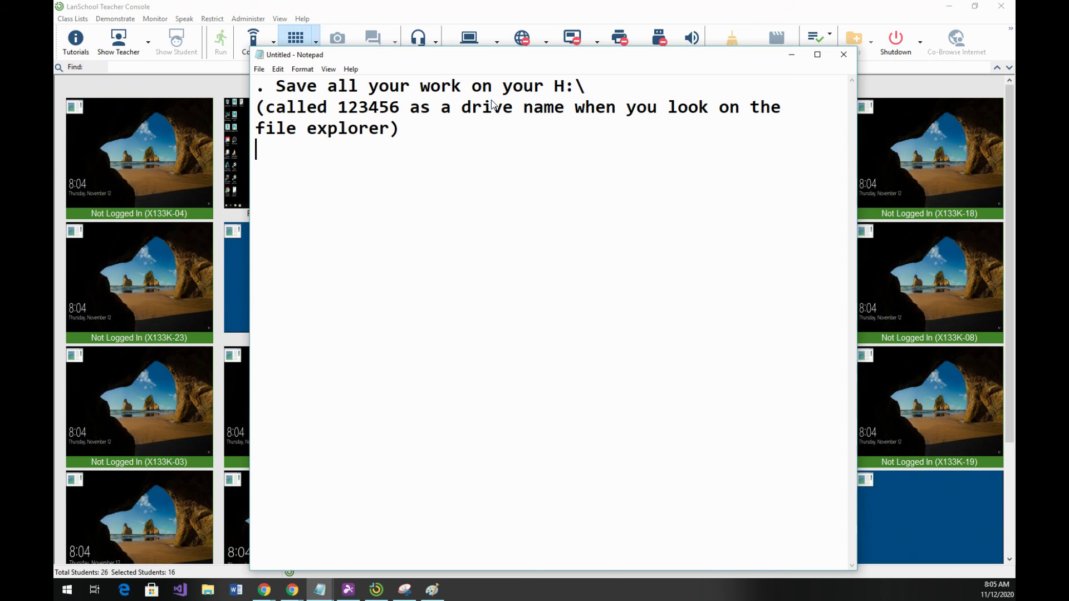
Add the line 'It is also Mapped as the H:\' after a blank line
key(Return)
text(It is also Map)
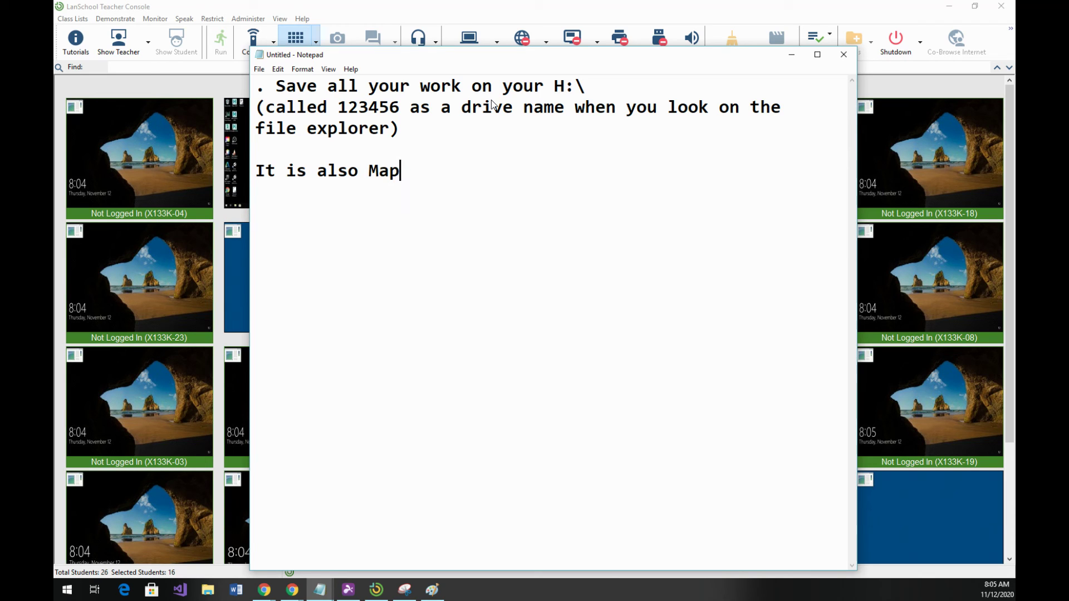
text(ped as teh)
key(BackSpace)
key(BackSpace)
key(BackSpace)
text(he H:\)
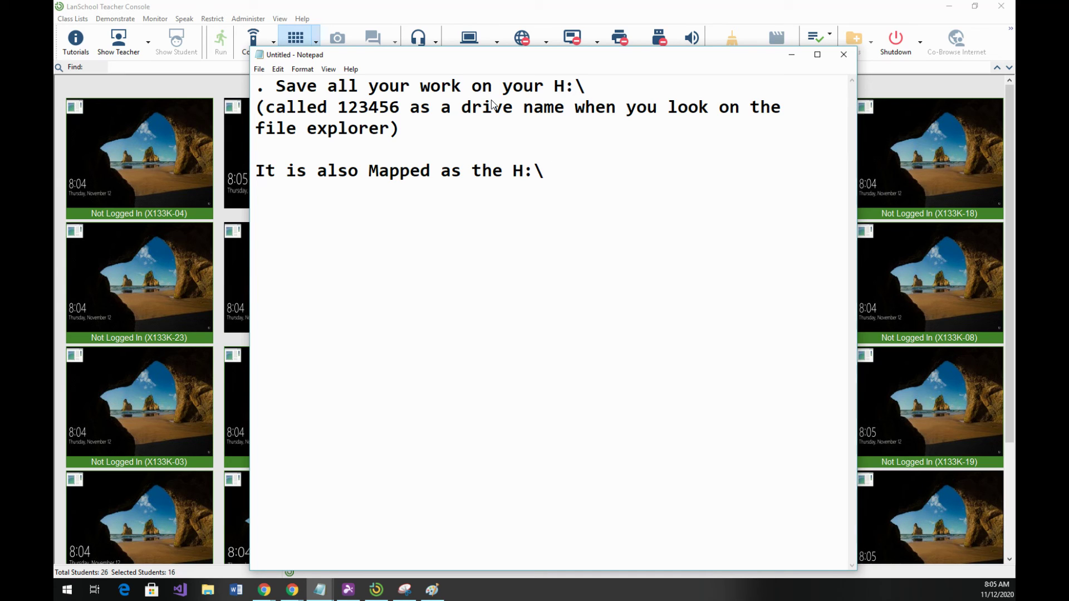
Add lines to close all applications and log off the workstation, then 'Any Q's Please ask.'
key(Return)
text(Close any and )
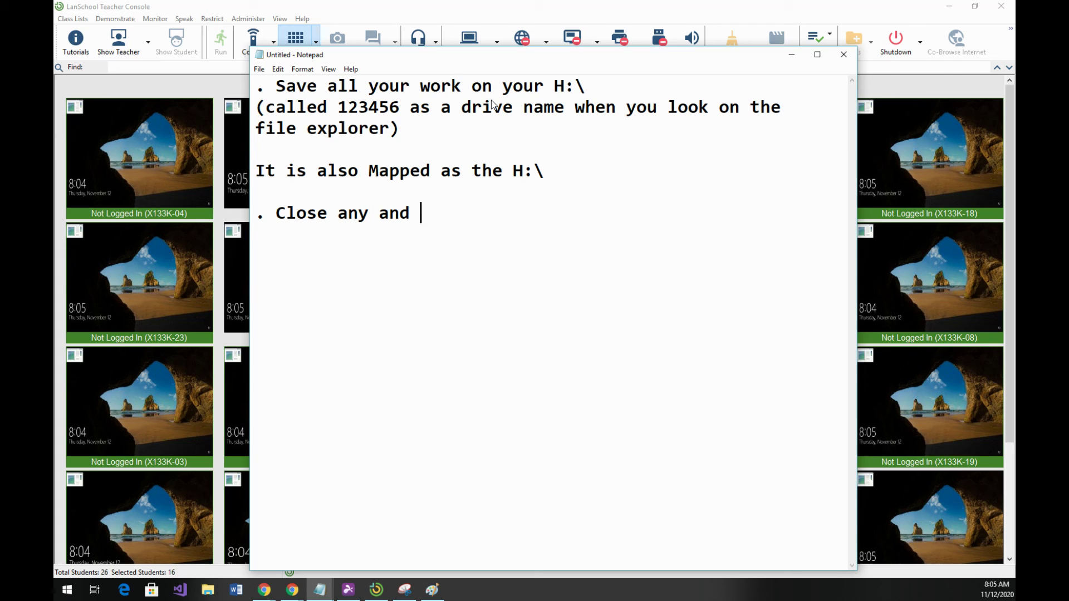
text(all applicatio)
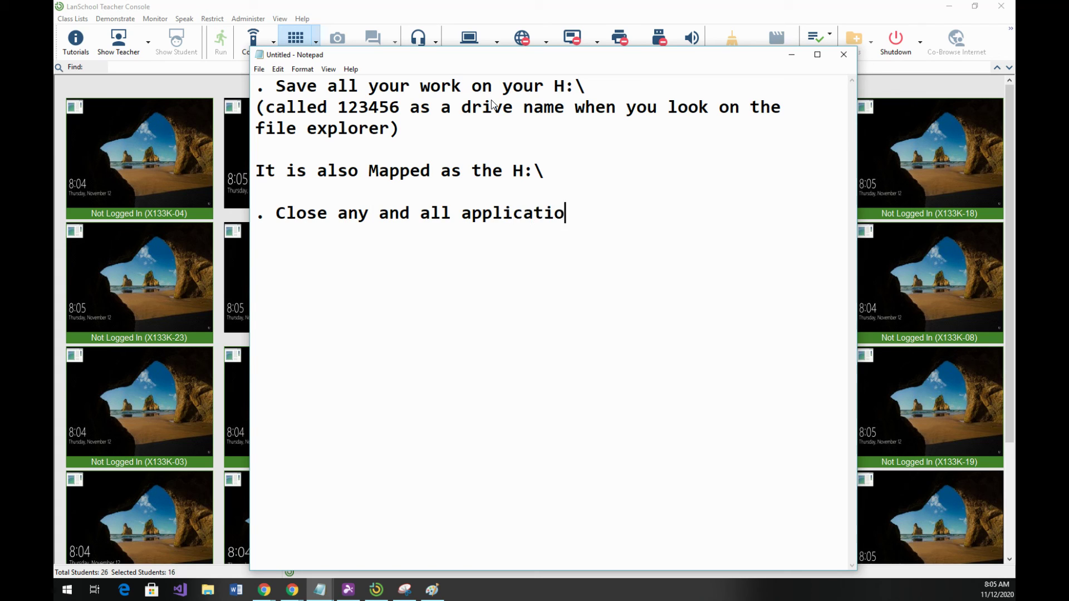
text(ns you were using.)
key(Return)
key(Return)
text(. L)
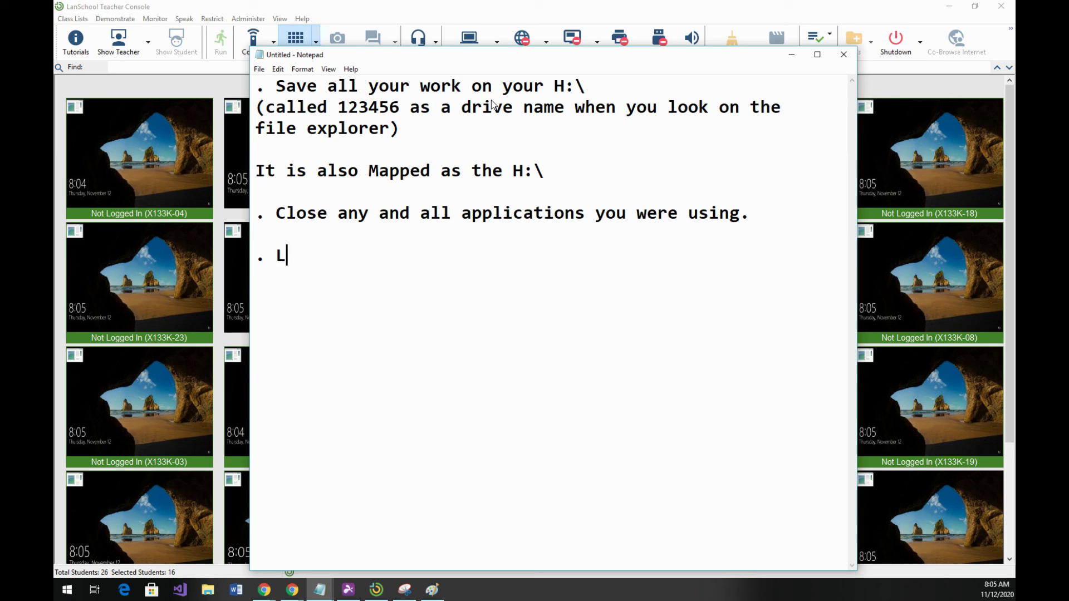
text(og off of the )
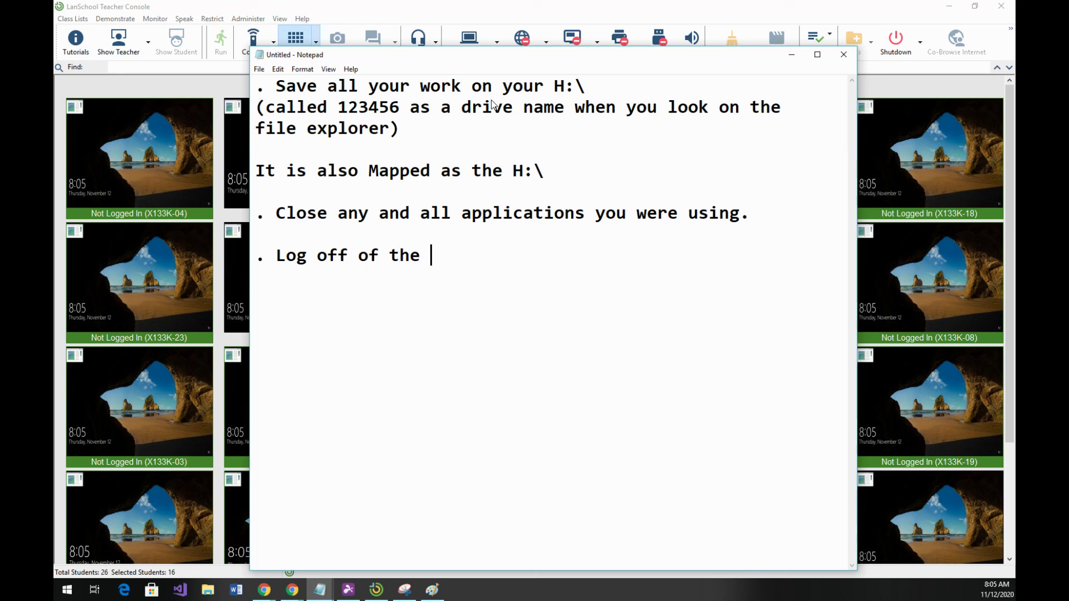
text(workstation you )
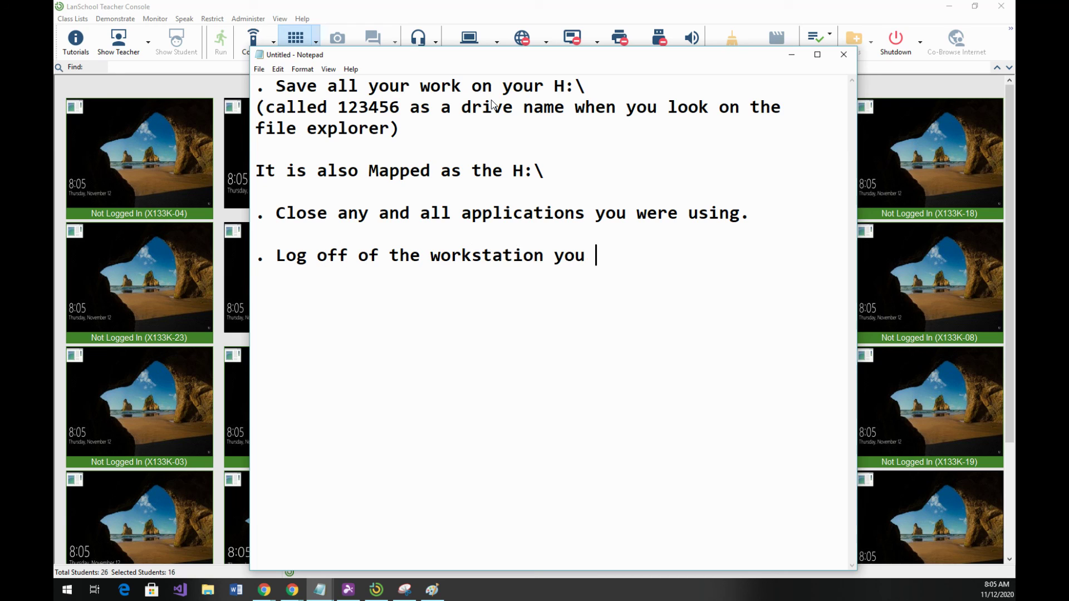
text(were using.)
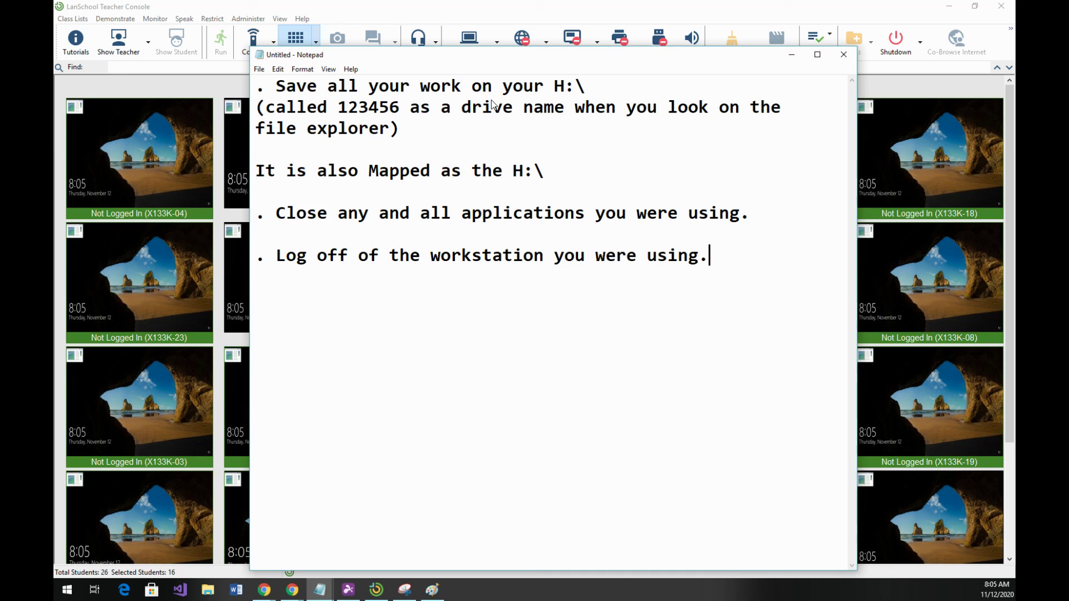
key(Return)
text(Any Q's Please ask.)
key(Return)
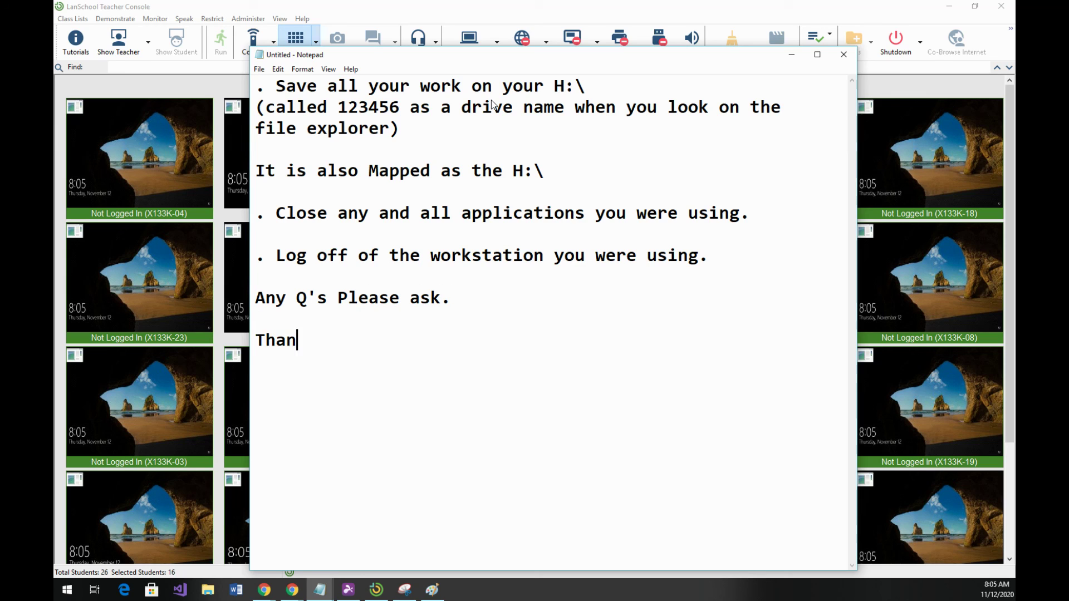